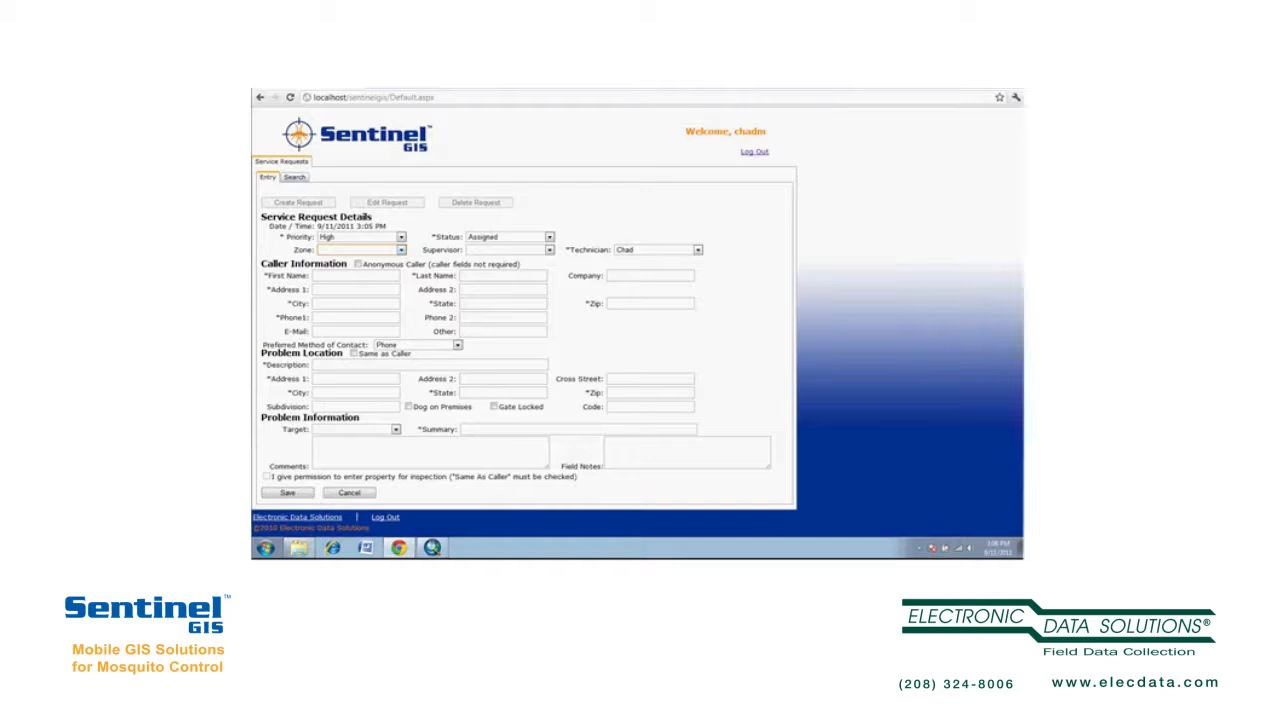
- Leave Supervisor unset and enter the caller's first and last name
left_click(549, 250)
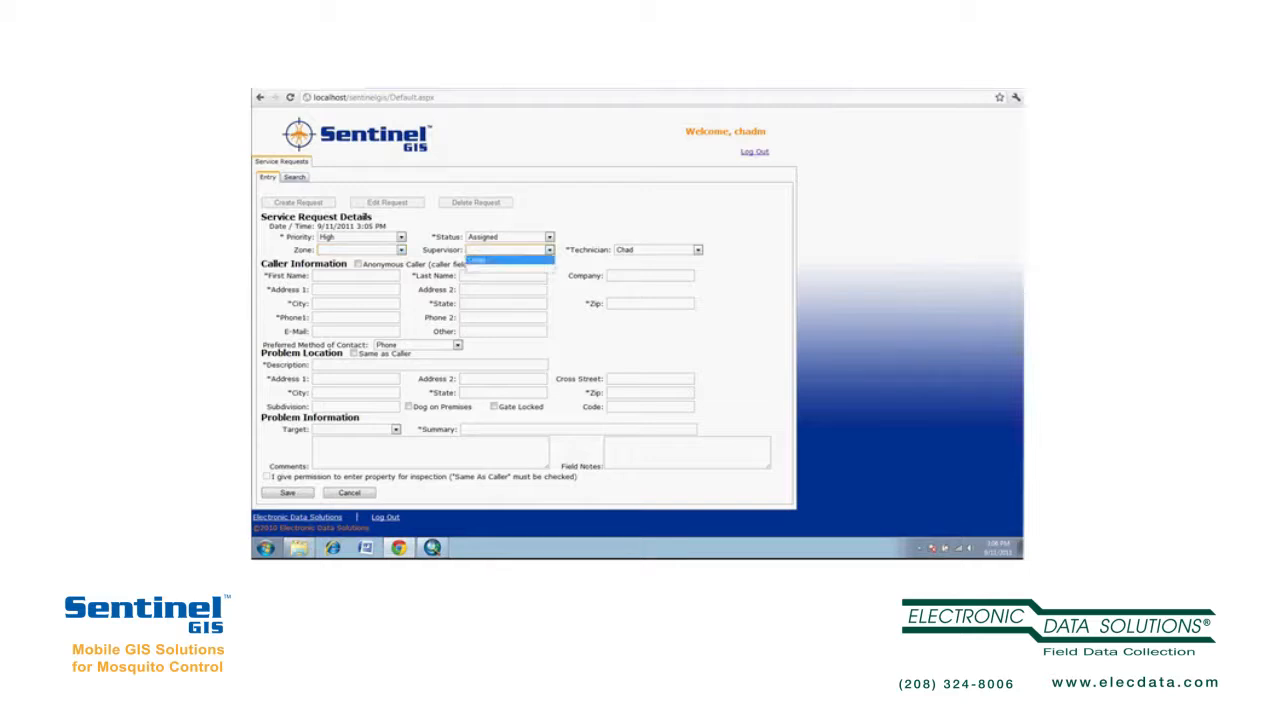
left_click(510, 260)
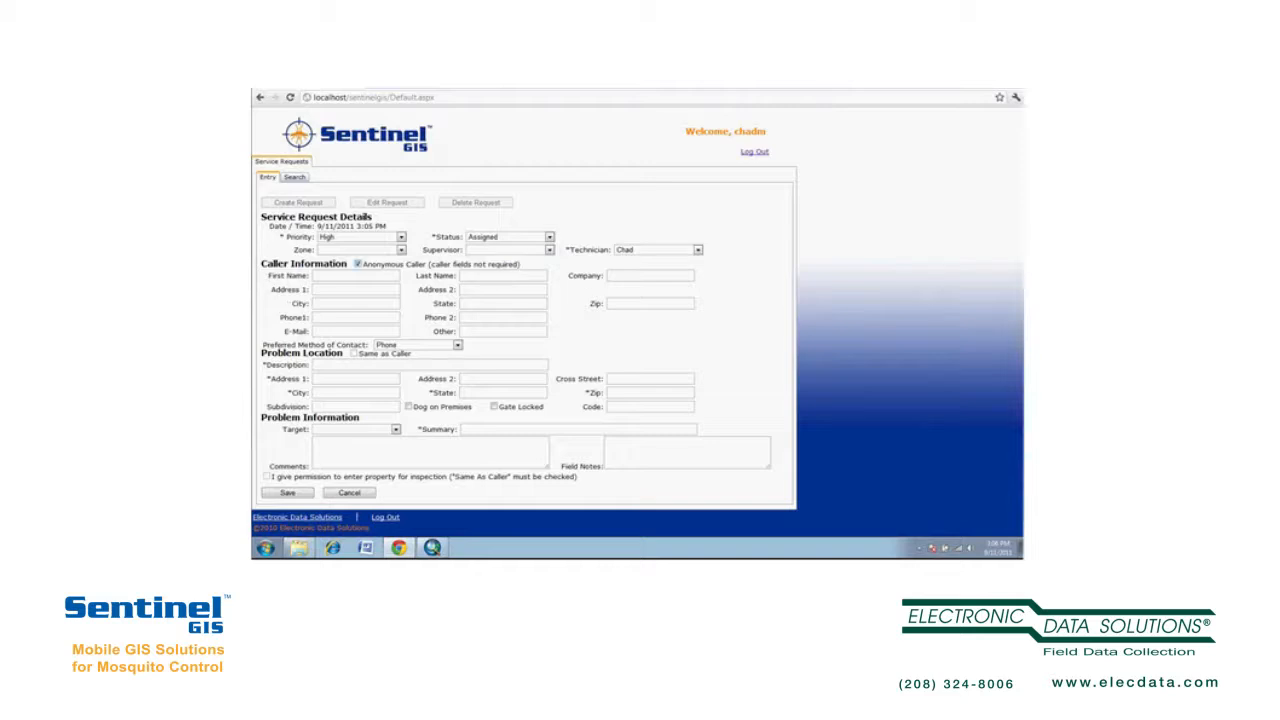
left_click(355, 276)
type("John")
key("Tab")
type("Doe")
- Enter company ABC Company and the caller's main phone number
key("Tab")
type("ABC Company")
key("Tab")
left_click(350, 317)
type("208.555.")
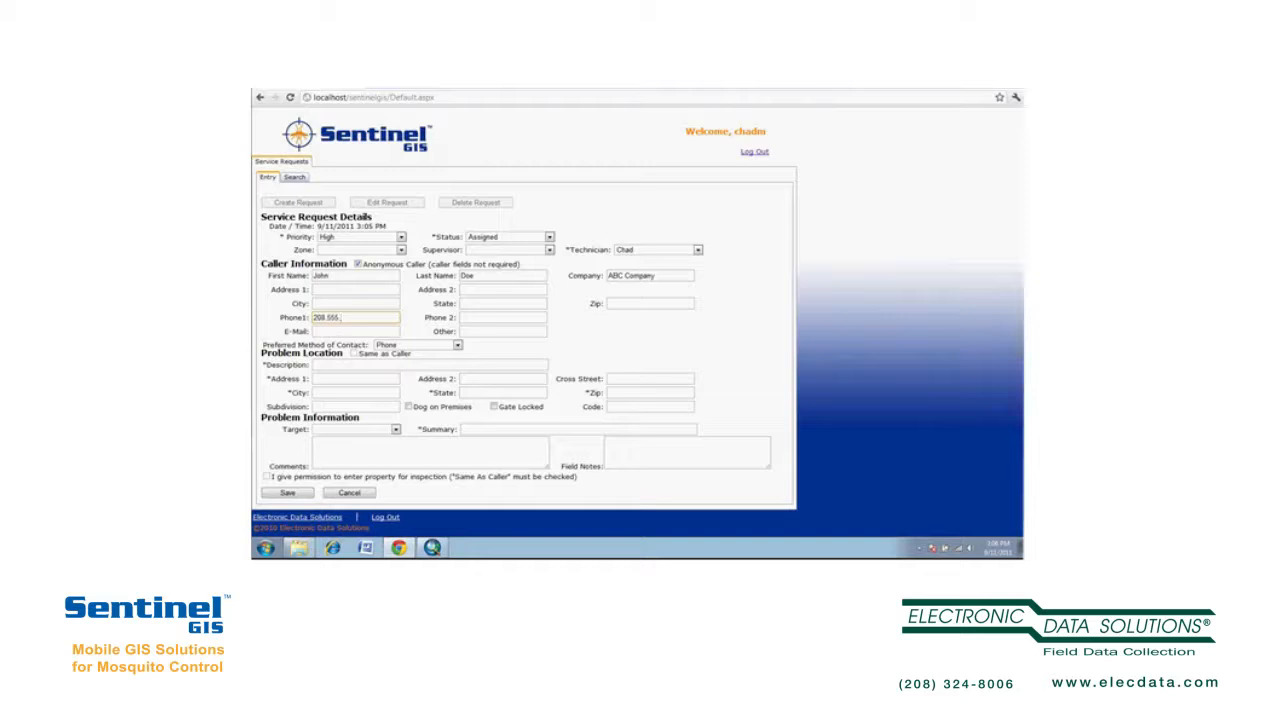
type("7777")
key("Tab")
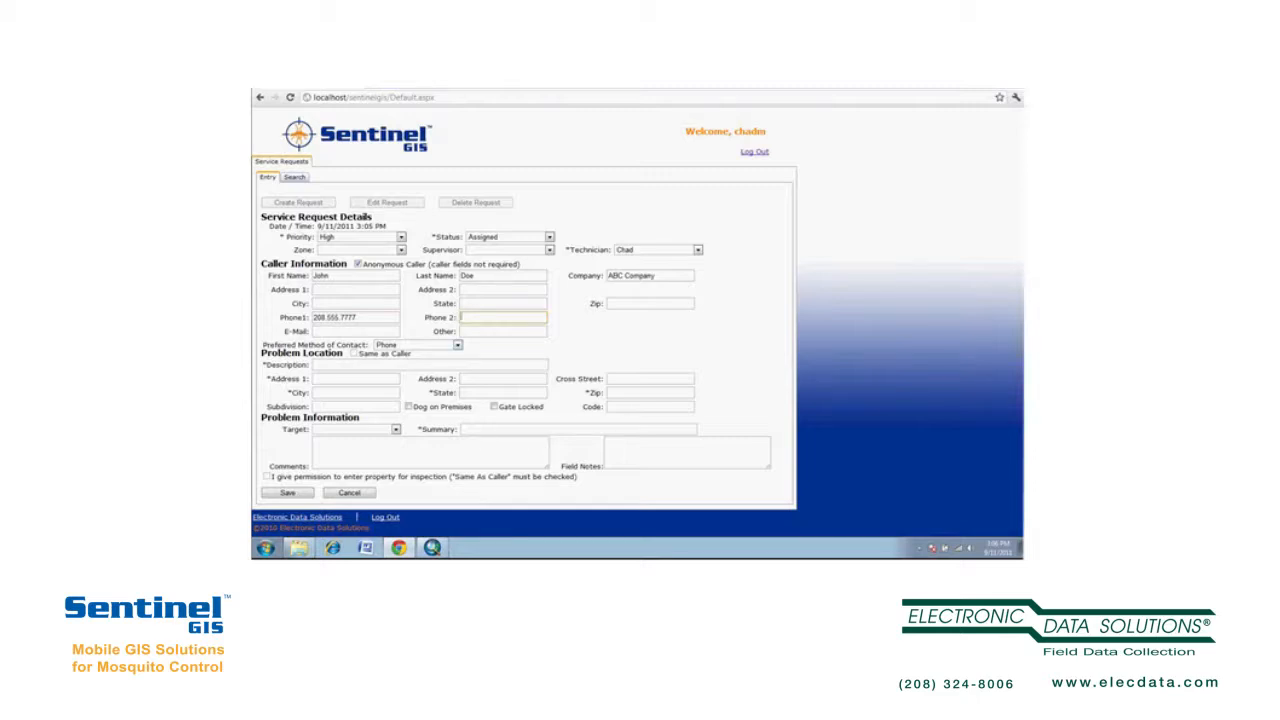
- Uncheck Anonymous Caller and keep Phone as the preferred contact method
left_click(358, 264)
left_click(458, 345)
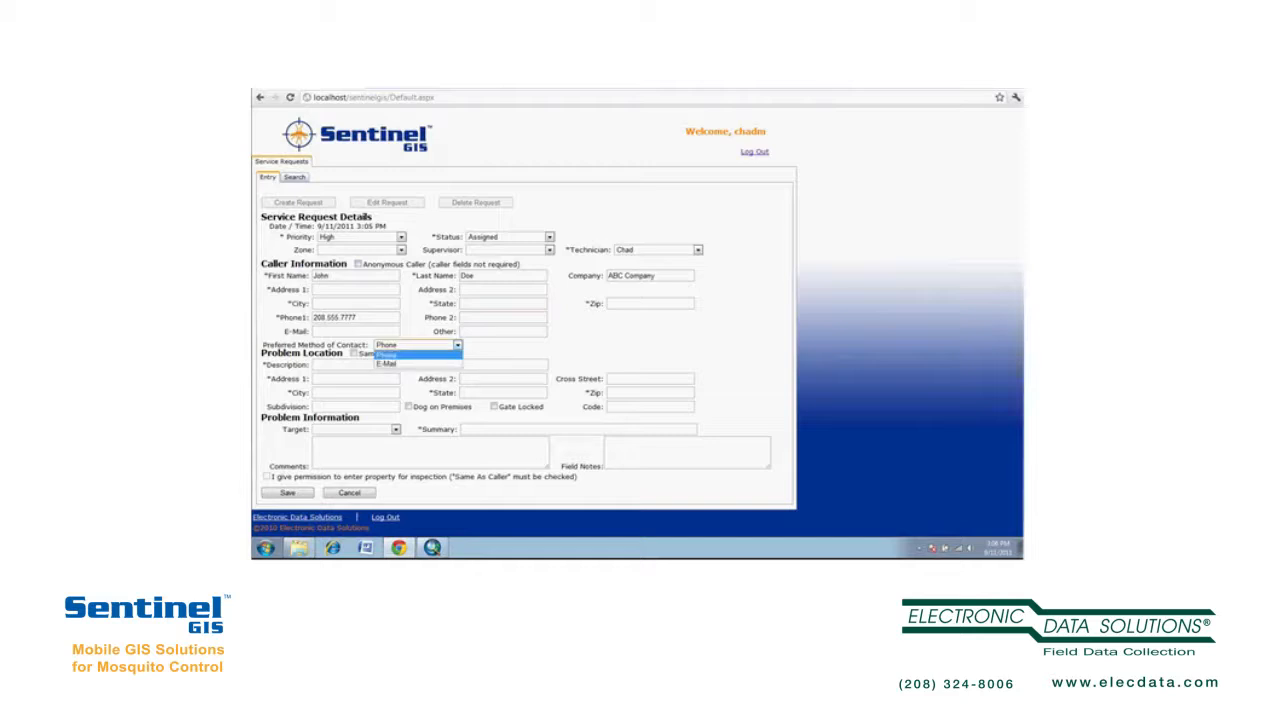
left_click(458, 345)
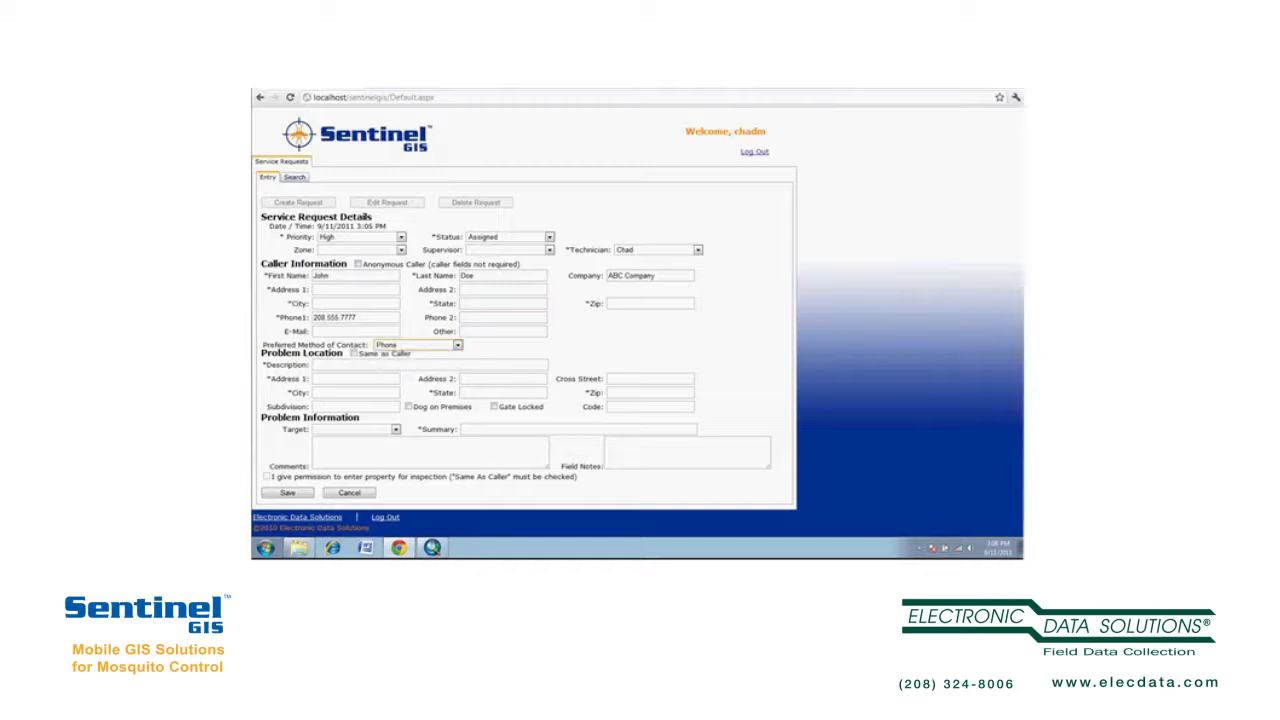
- Fill in the caller's street address, city, state and ZIP code
left_click(315, 289)
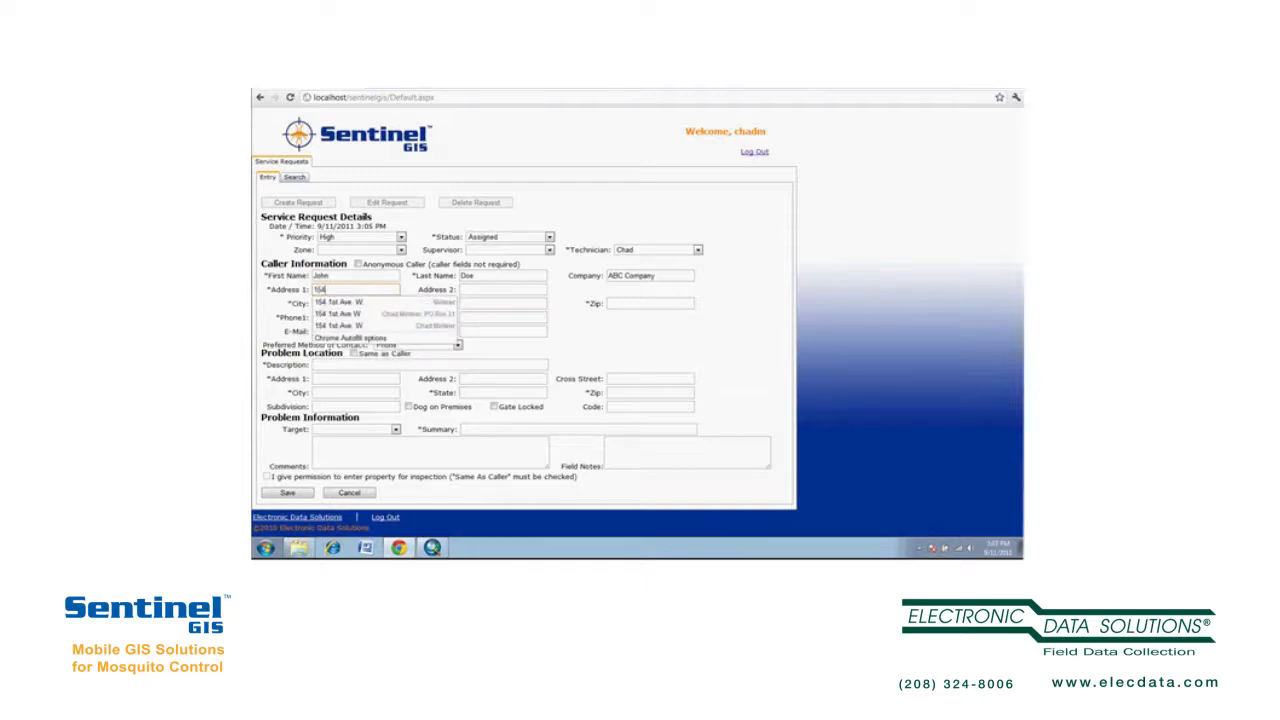
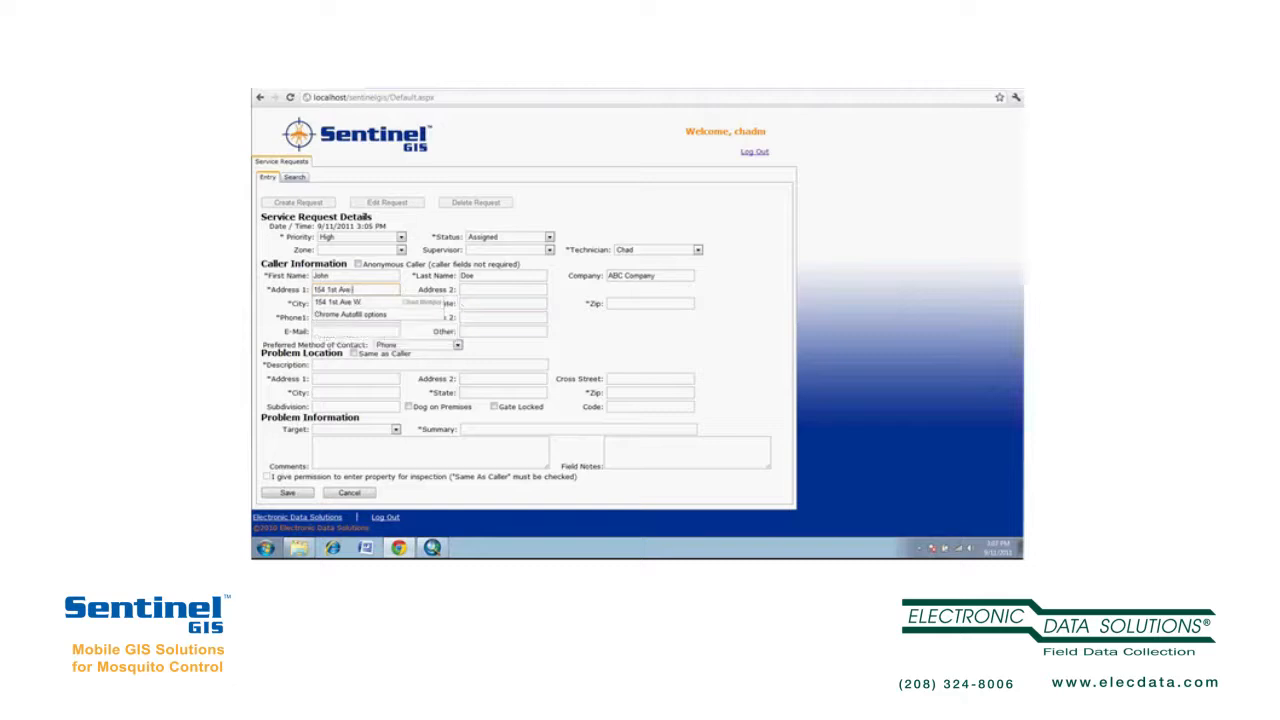
type("W")
key("Tab")
key("Tab")
type("Jerome")
key("Tab")
type("ID")
key("Tab")
type("83")
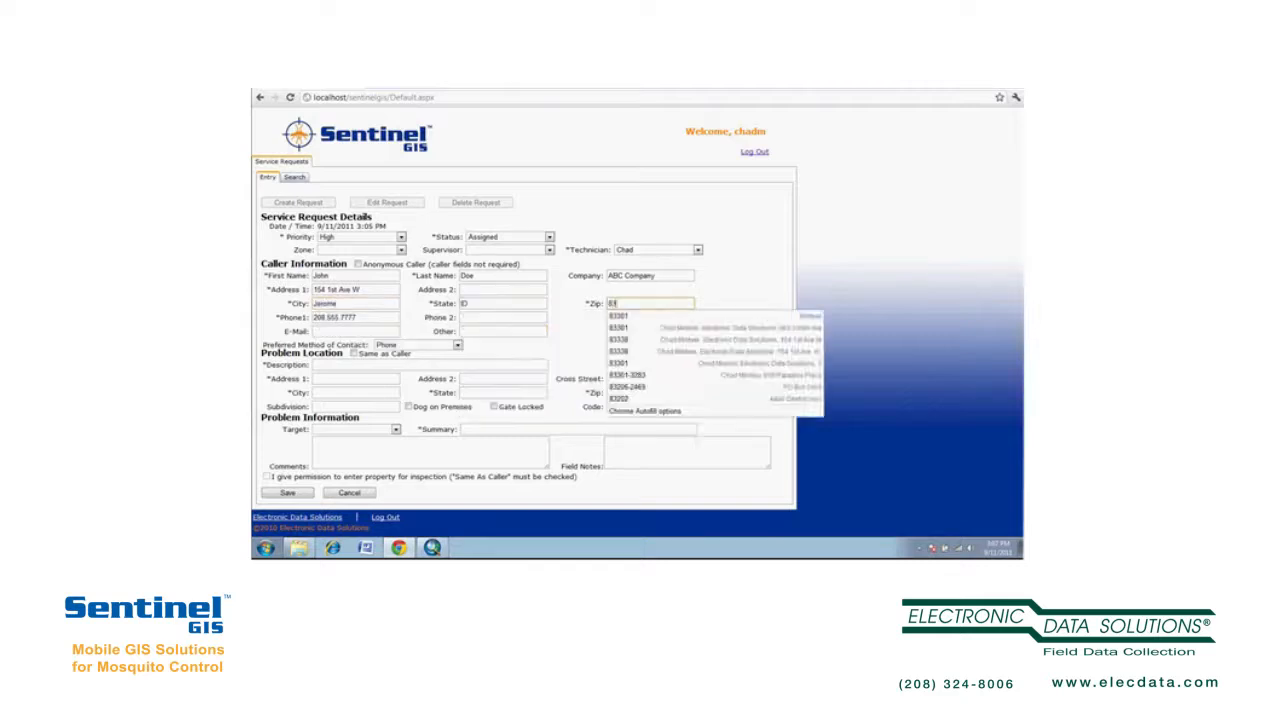
type("301")
key("Tab")
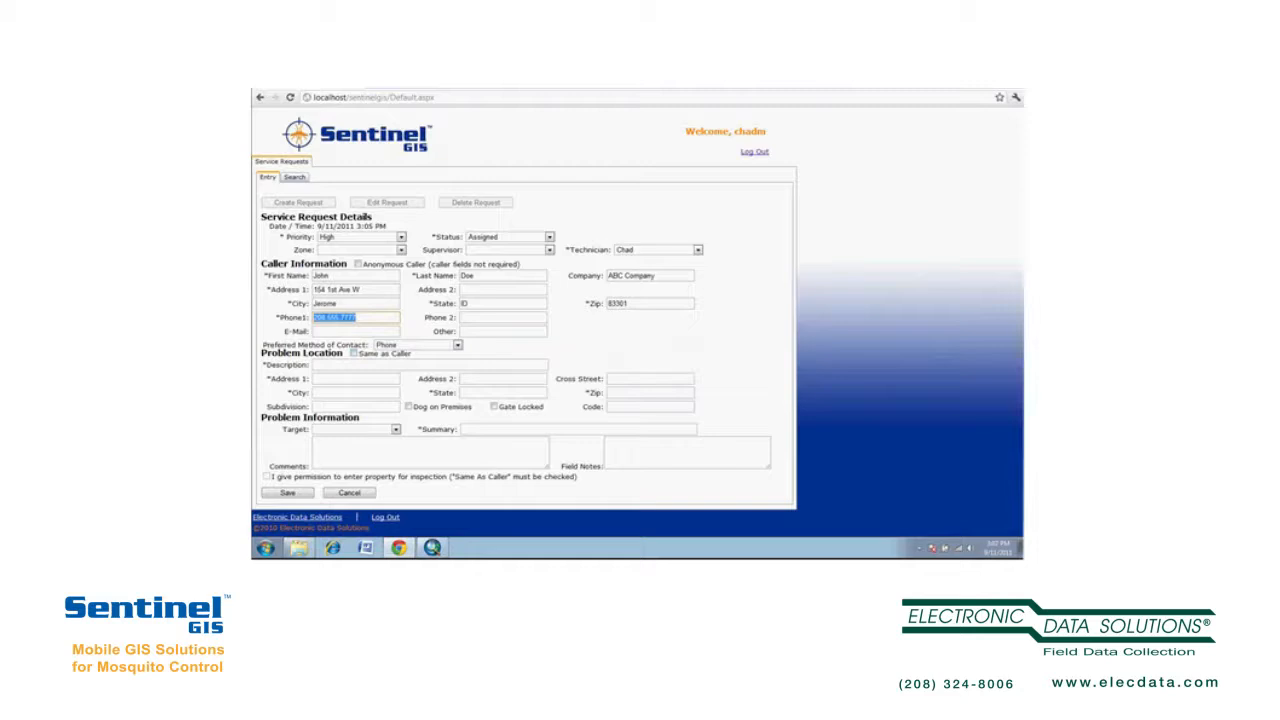
key("Tab")
- Tick Same as Caller for the problem location and describe it as 'back yard'
left_click(354, 353)
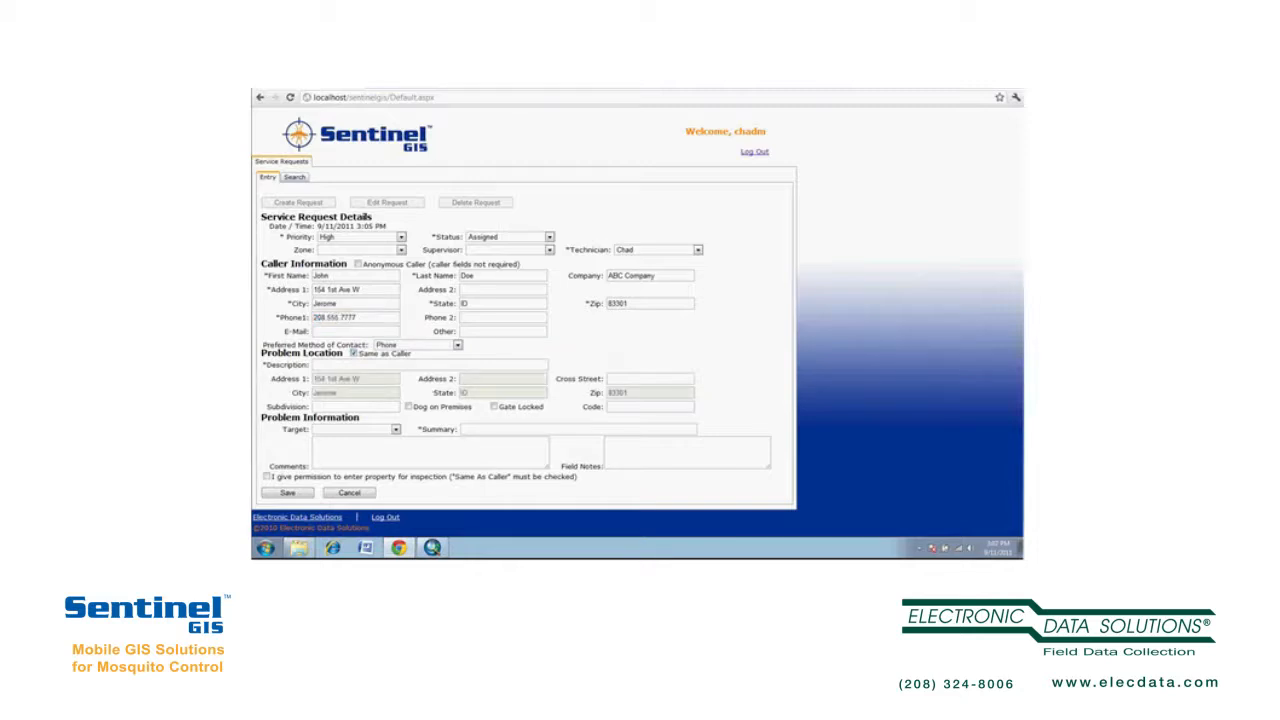
left_click(355, 365)
type("back yard")
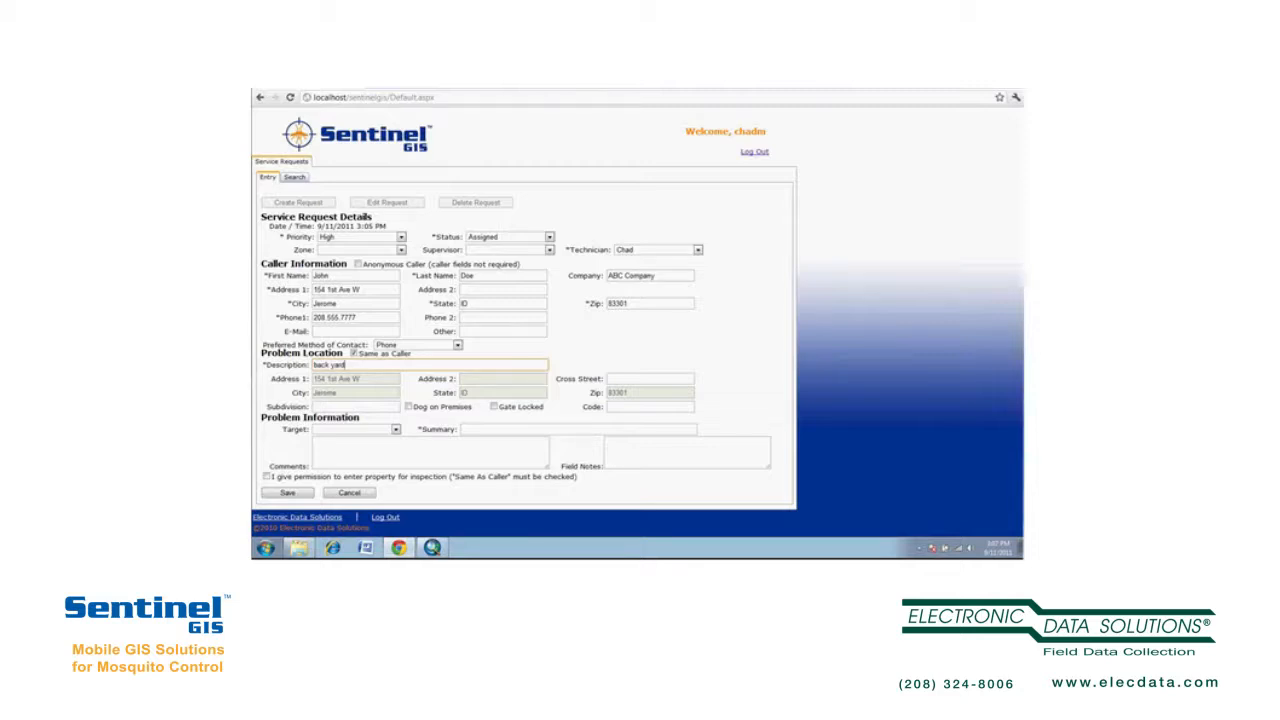
- Set Target to Mosquitoes, summary 'standing water, adult mosquito complaint', and check-and-treat comments
left_click(396, 429)
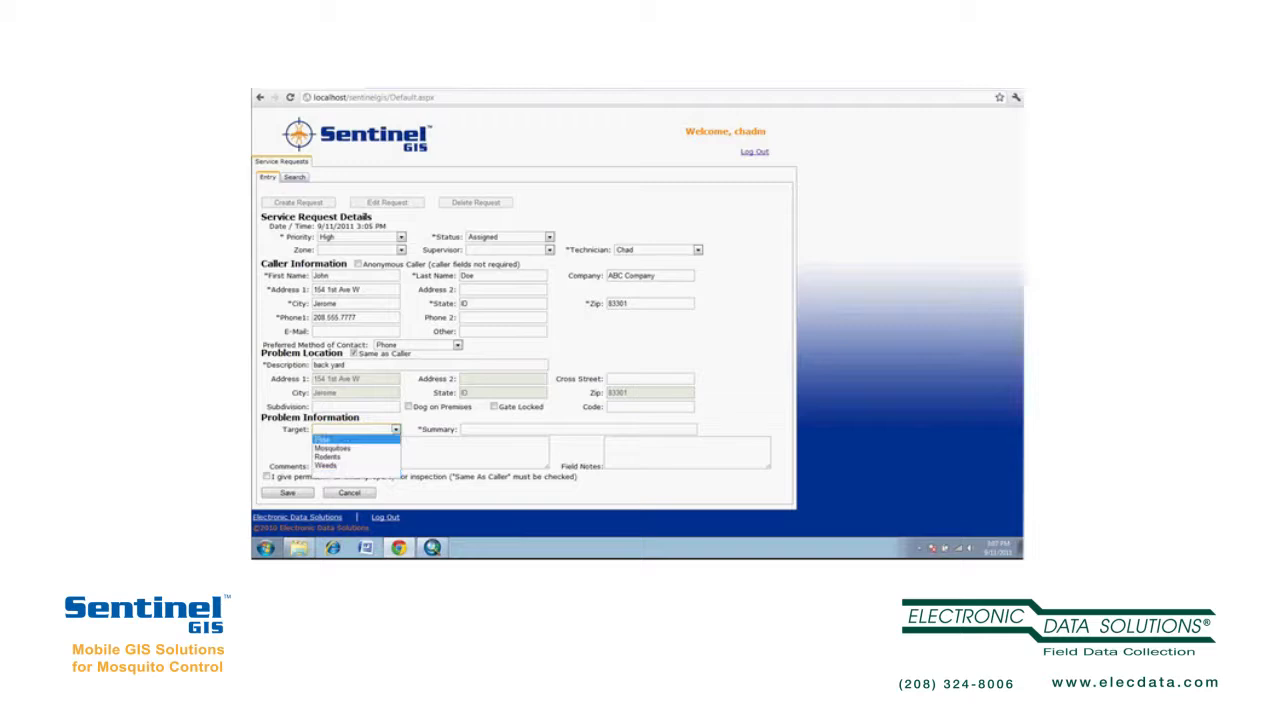
left_click(340, 448)
left_click(464, 429)
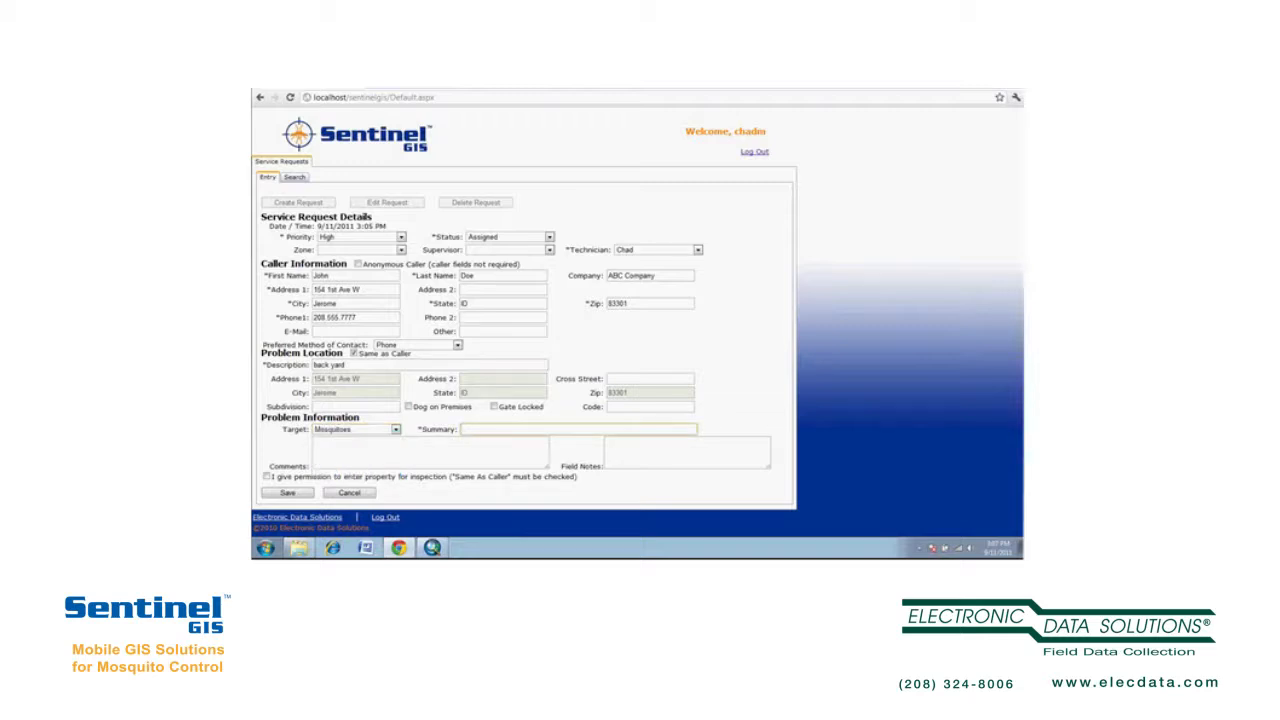
type("standing water, adult mosquito complaint")
key("Tab")
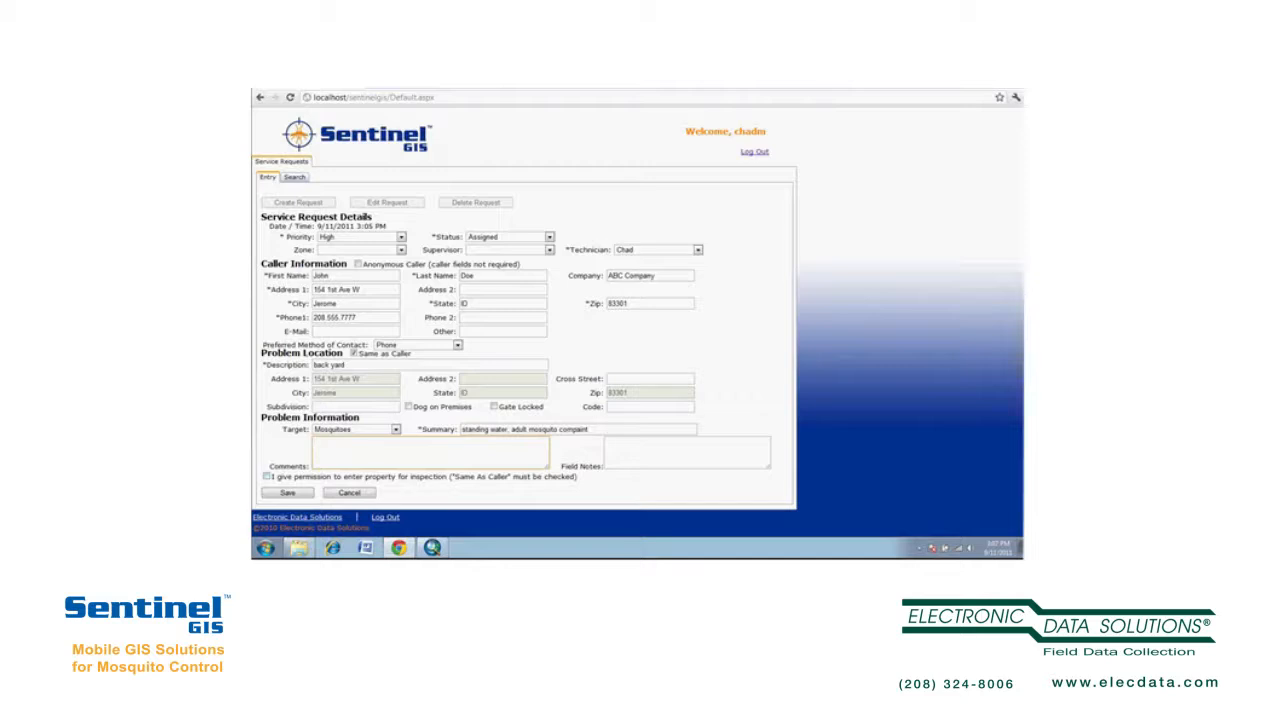
type("Check for m")
type("osquito")
type("treat if nec")
type("essary")
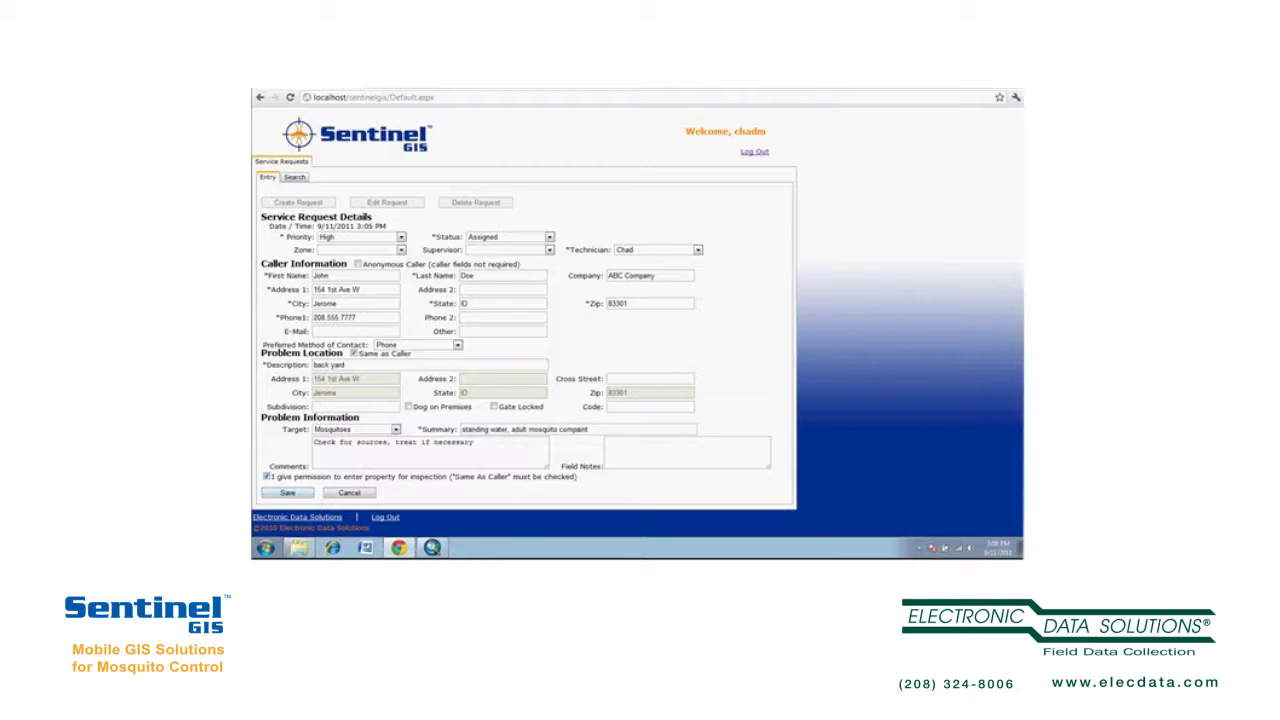
- Save the first service request as number 1 and bring up the ArcMap map
left_click(288, 493)
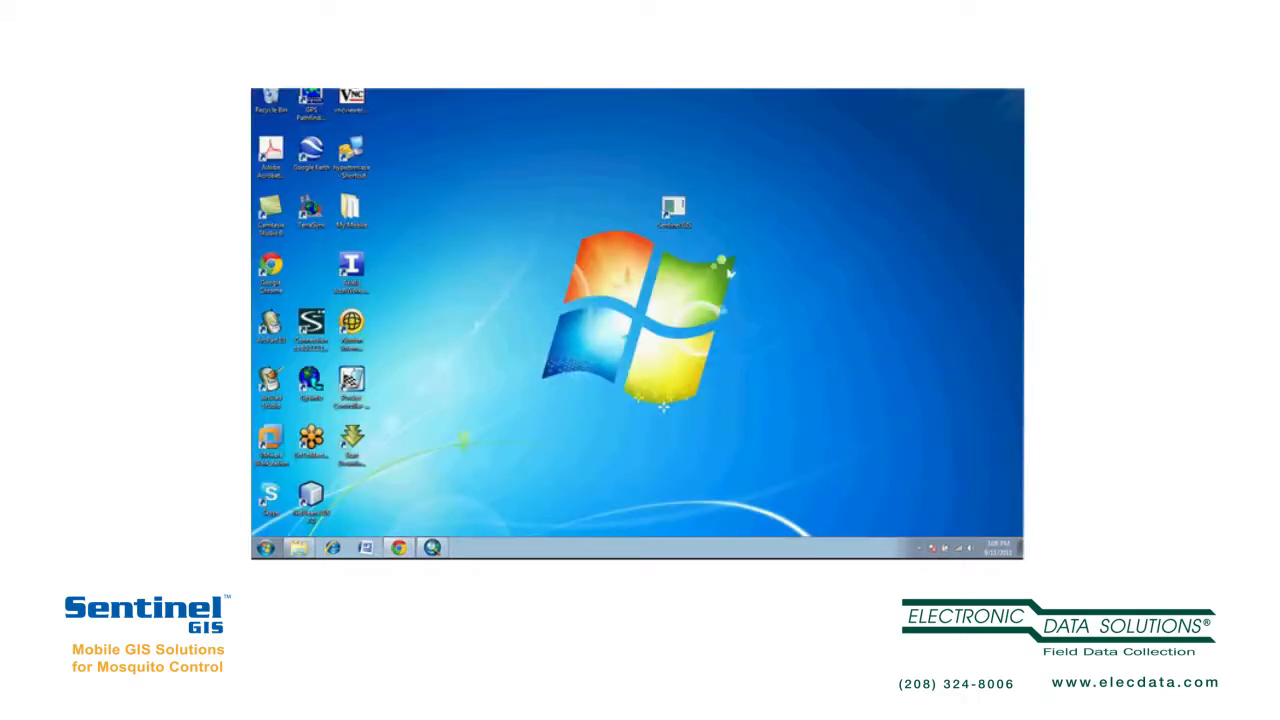
left_click(432, 548)
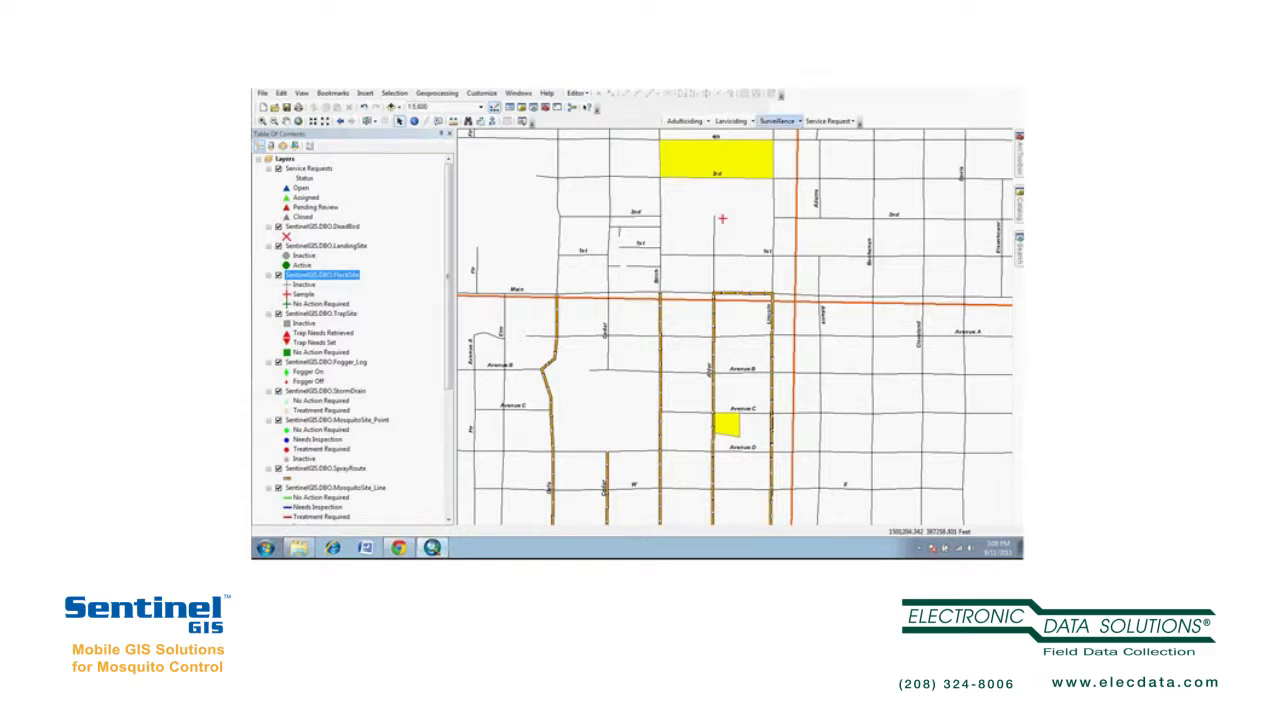
- View service request 1's details under a Non-Geocoded filter, then close the viewer
left_click(829, 121)
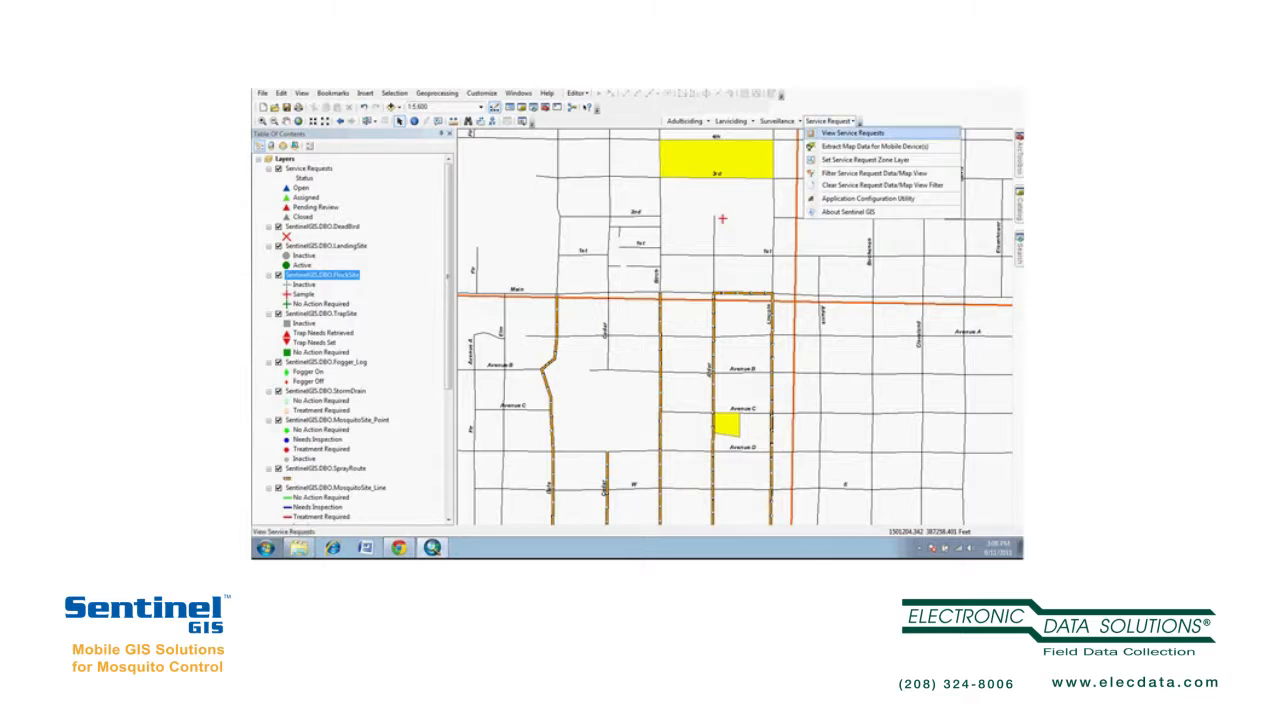
left_click(852, 132)
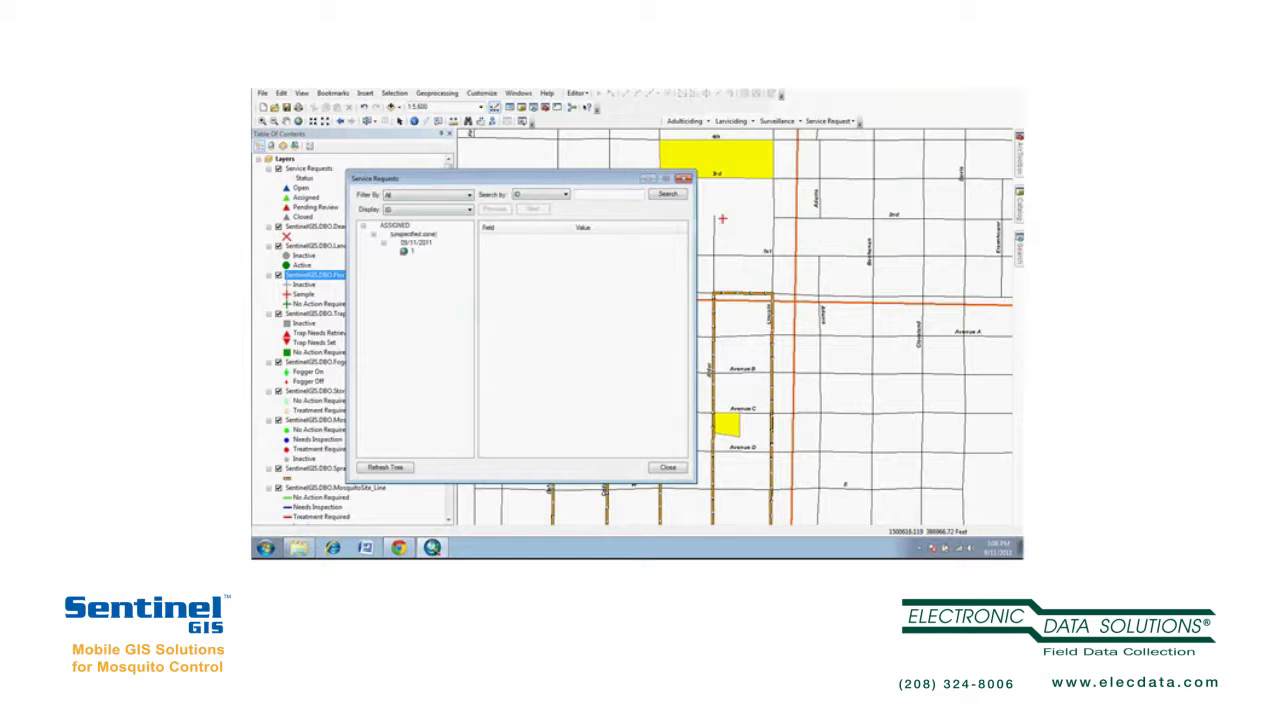
left_click(412, 251)
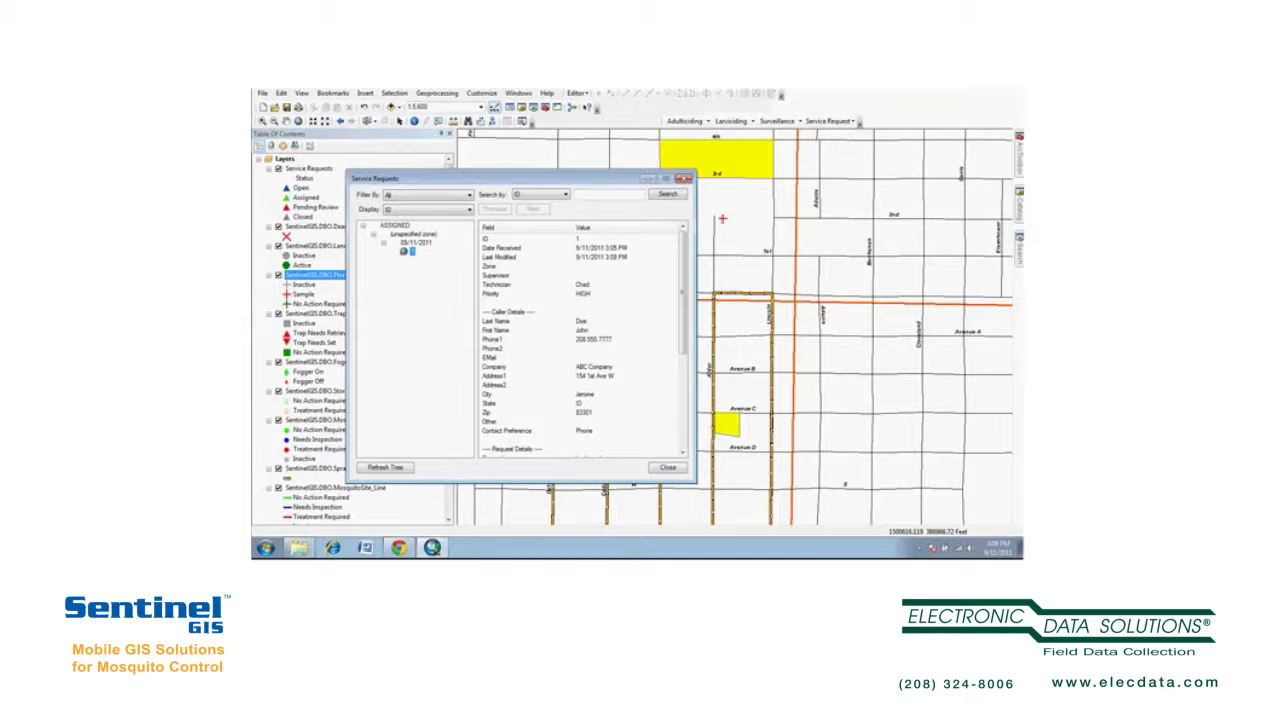
left_click(440, 195)
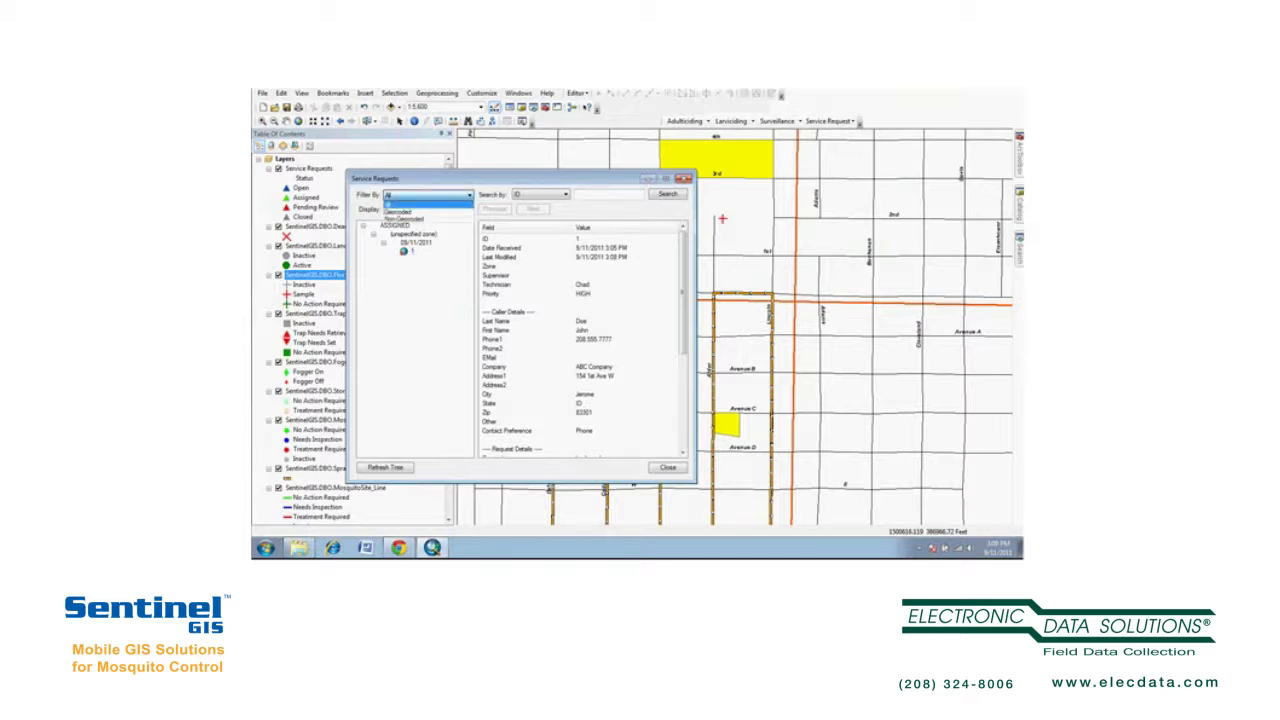
left_click(404, 219)
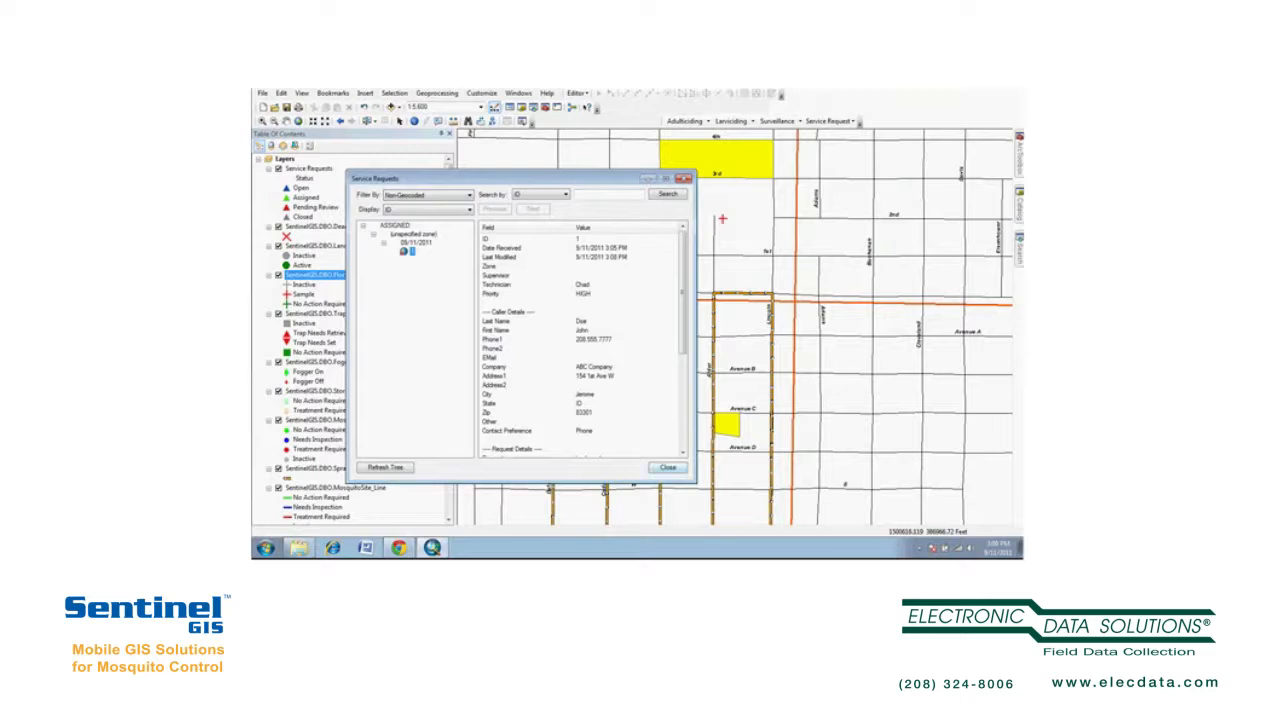
left_click(668, 467)
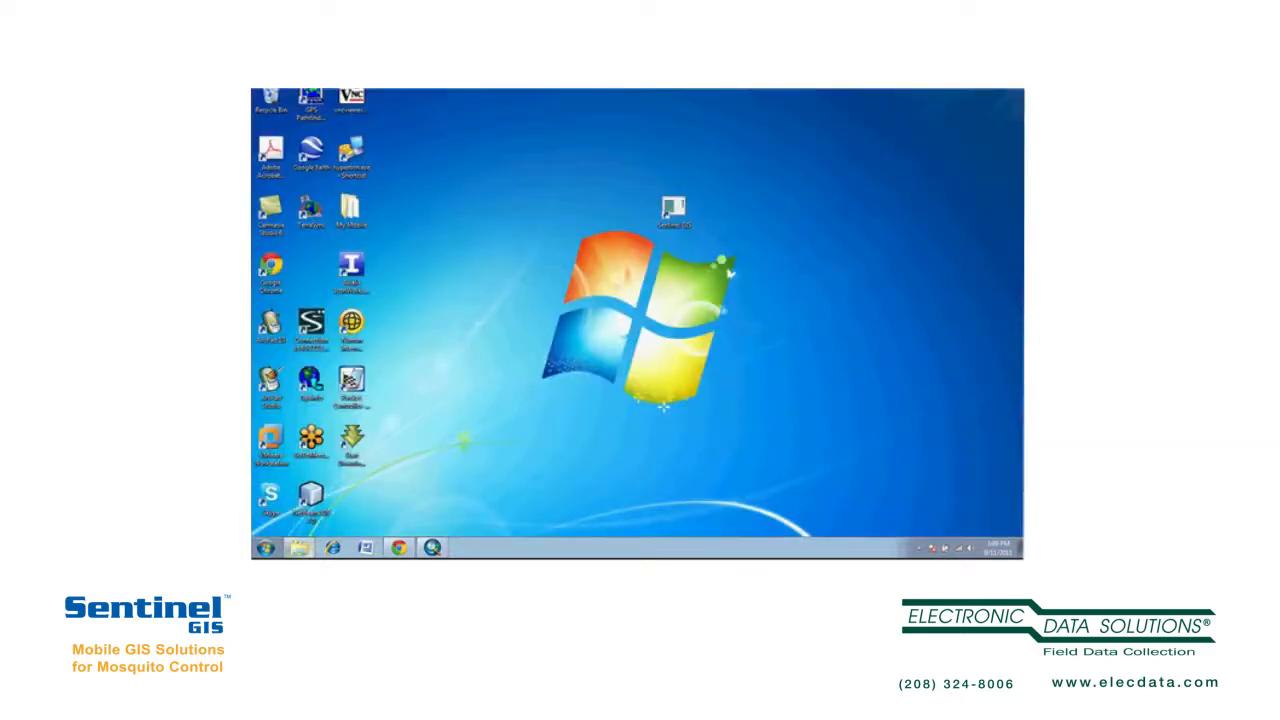
- Back in Sentinel GIS, create a new blank request with Priority set to Low
left_click(399, 548)
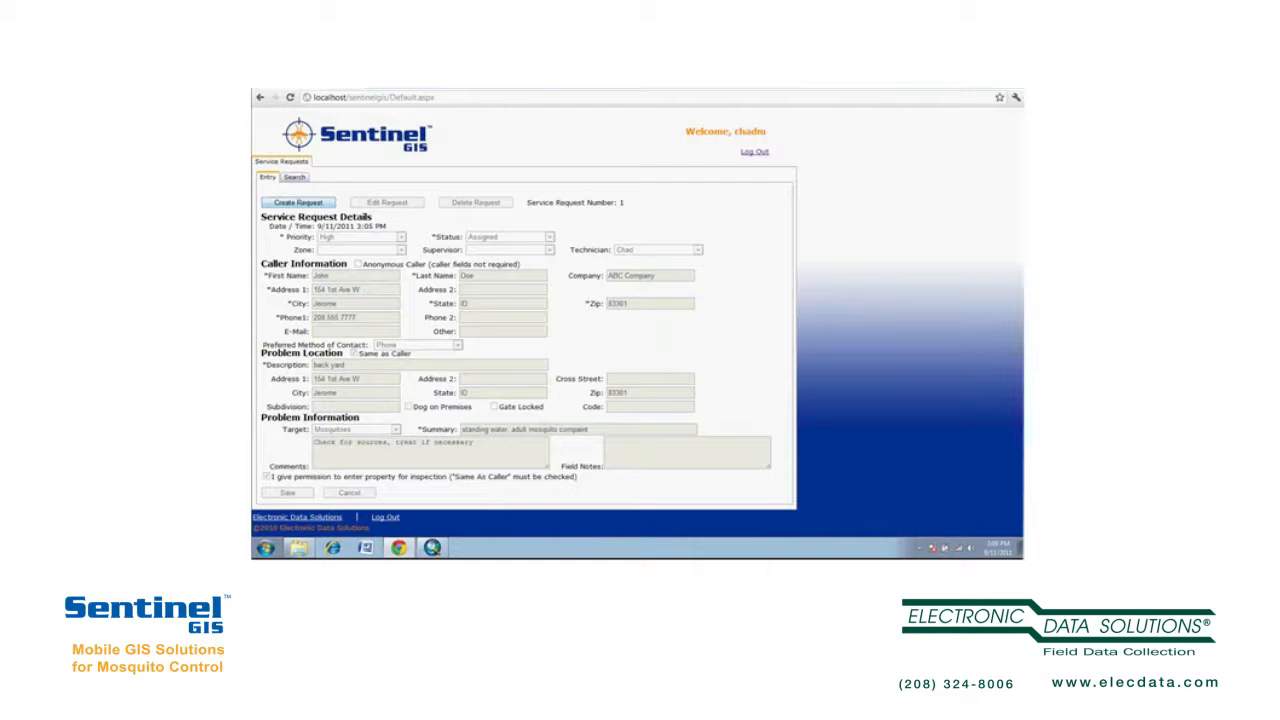
left_click(298, 203)
left_click(400, 237)
left_click(340, 248)
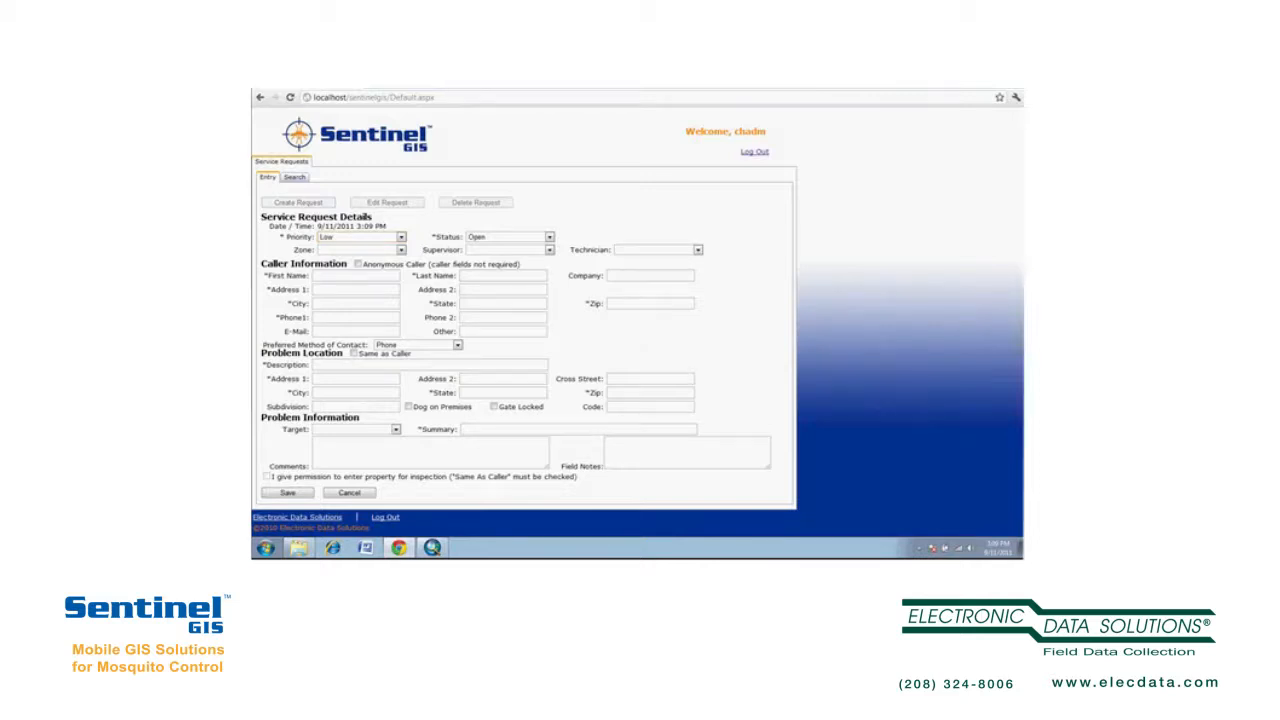
- Mark the caller anonymous and describe the location as 'canal behind house'
left_click(357, 264)
left_click(356, 365)
type("canal behind house")
- Fill in the problem location's street address, city, state and ZIP code
key("Tab")
key("Tab")
key("Tab")
key("Tab")
key("Tab")
type("Jerome")
key("Tab")
type("ID")
key("Tab")
type("833")
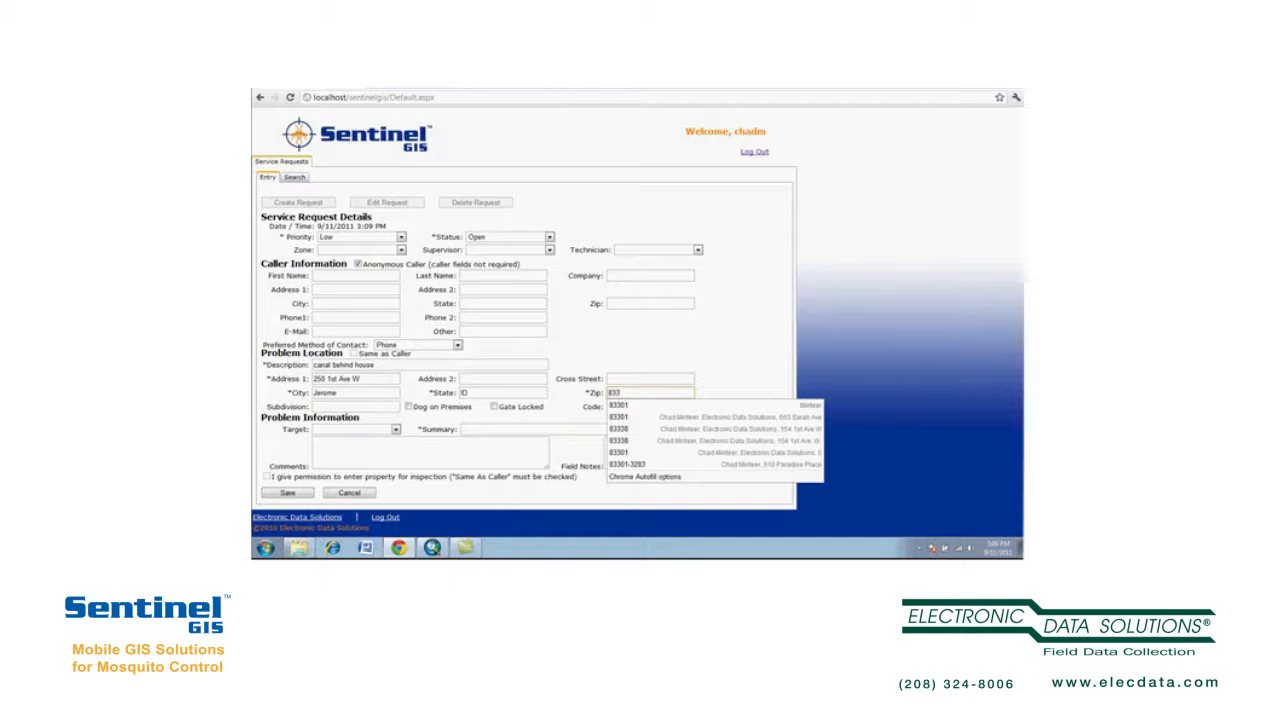
type("03")
key("BackSpace")
key("BackSpace")
type("38")
key("Tab")
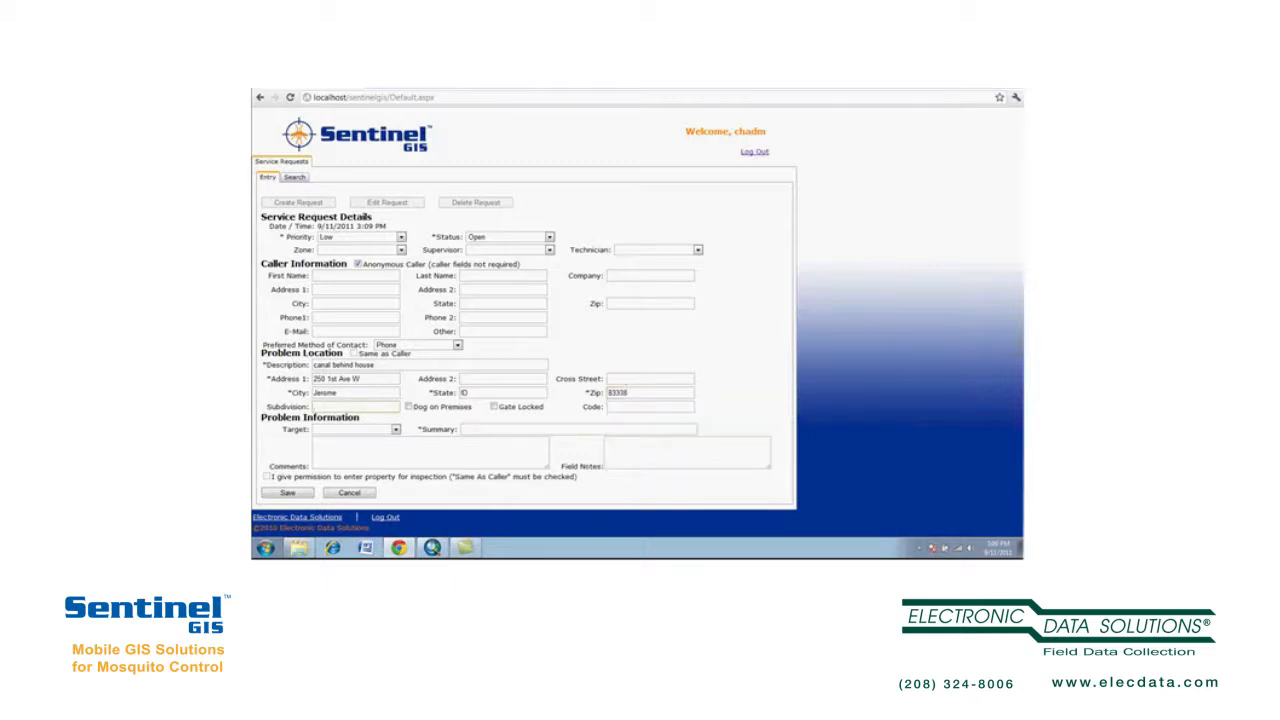
- Set Target to Mosquitoes with summary 'adults' and save as request number 2
left_click(396, 429)
left_click(335, 448)
left_click(345, 451)
left_click(464, 429)
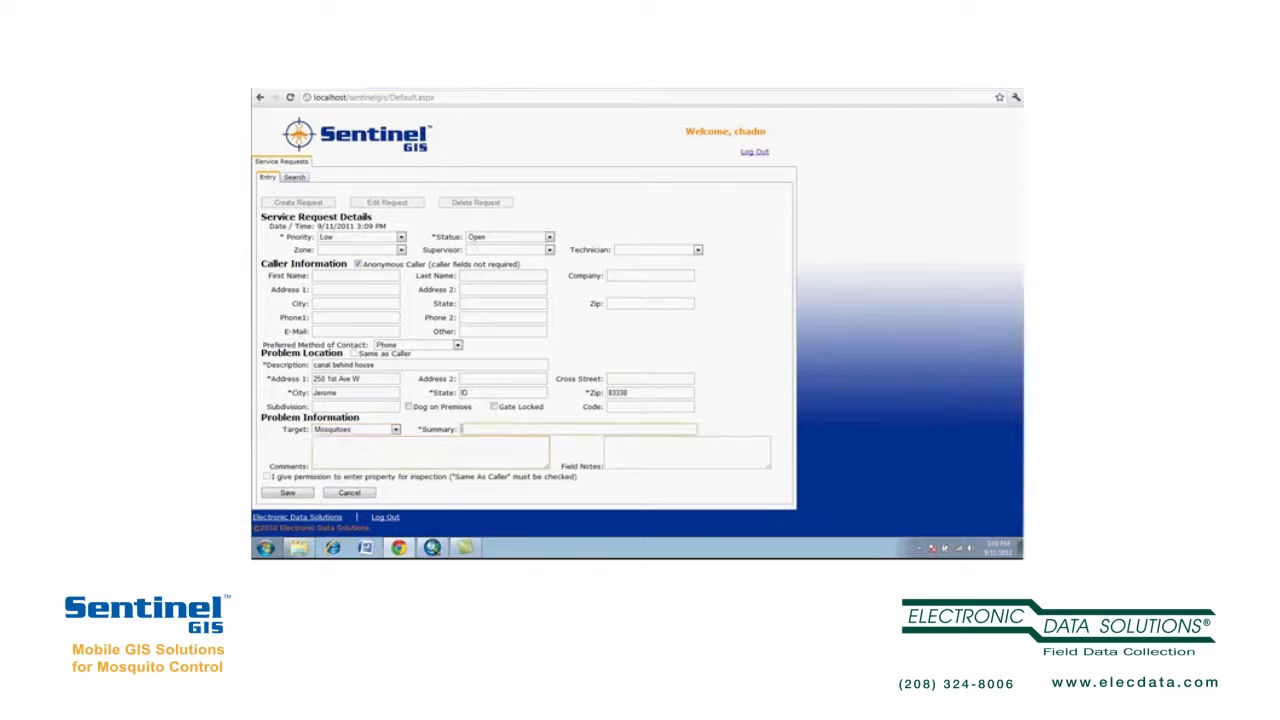
type("adults")
left_click(287, 493)
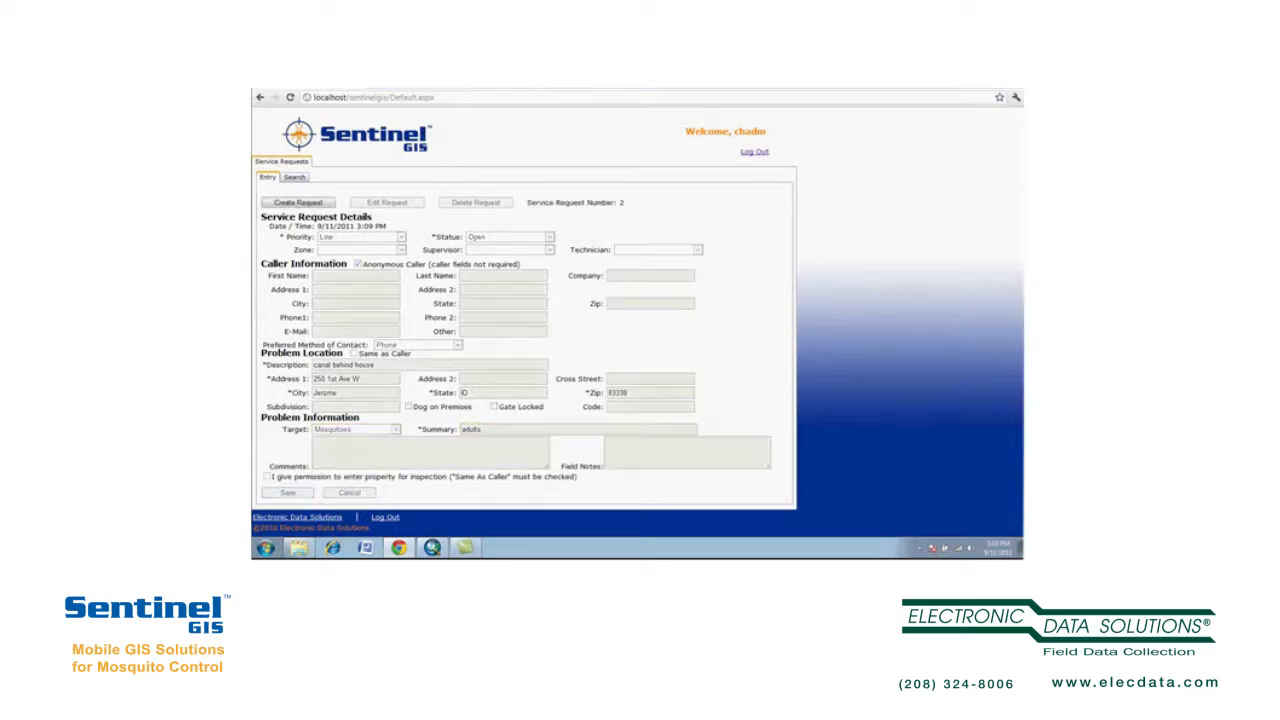